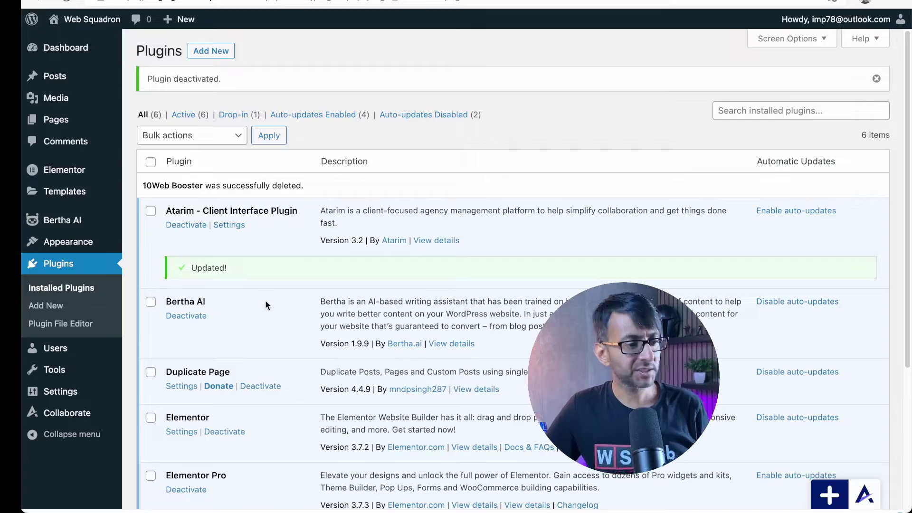
# Step: From Templates > Saved Templates, add a new Popup-type template named Pop01
pyautogui.moveTo(67, 252)
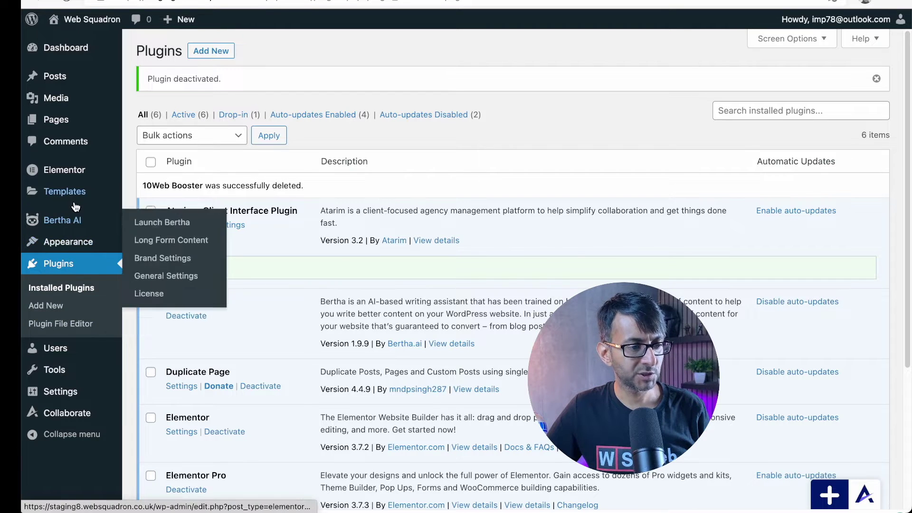
pyautogui.moveTo(76, 197)
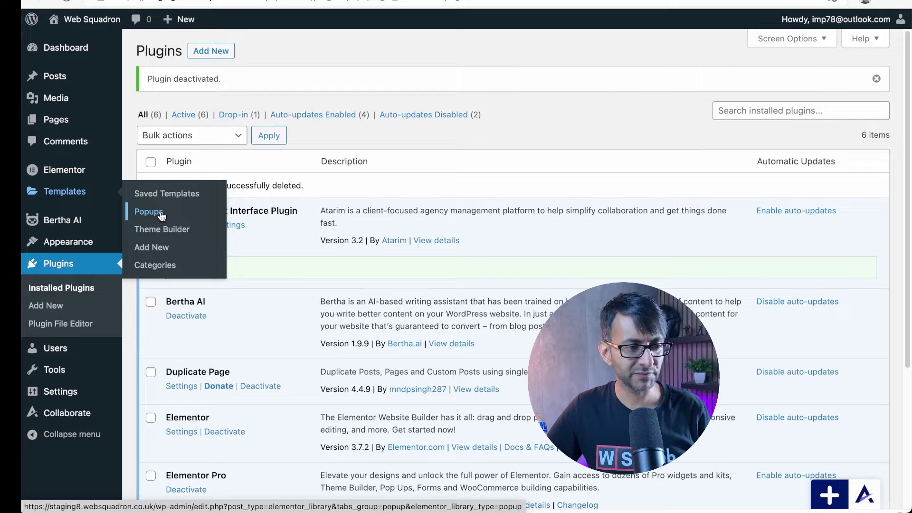
pyautogui.click(174, 200)
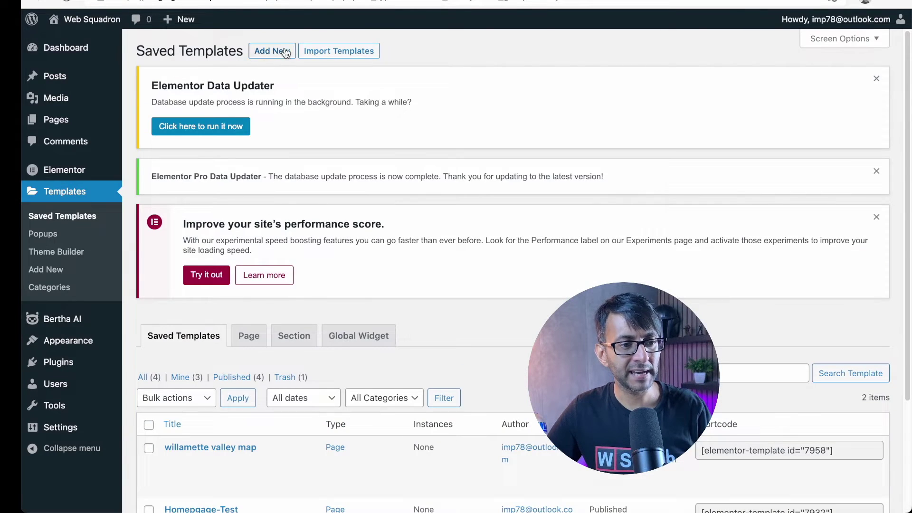
pyautogui.click(286, 51)
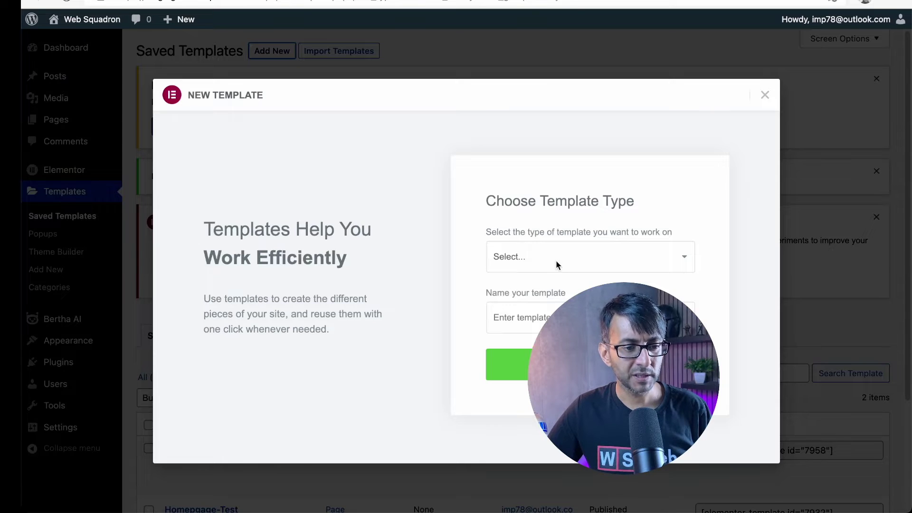
pyautogui.click(557, 264)
pyautogui.click(550, 304)
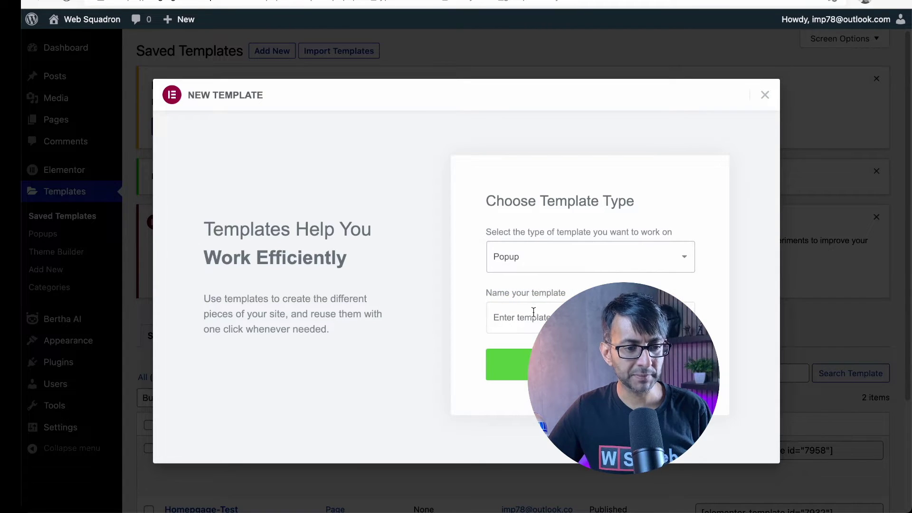
pyautogui.click(528, 319)
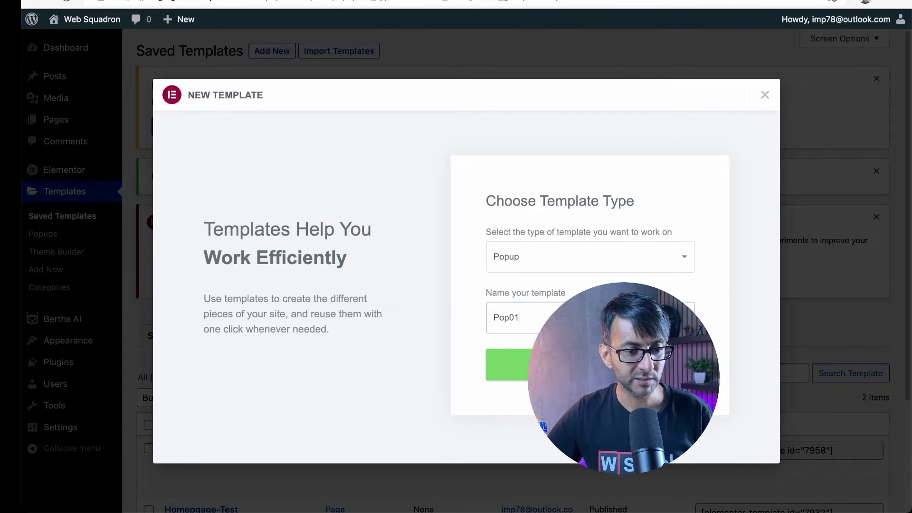
pyautogui.click(508, 364)
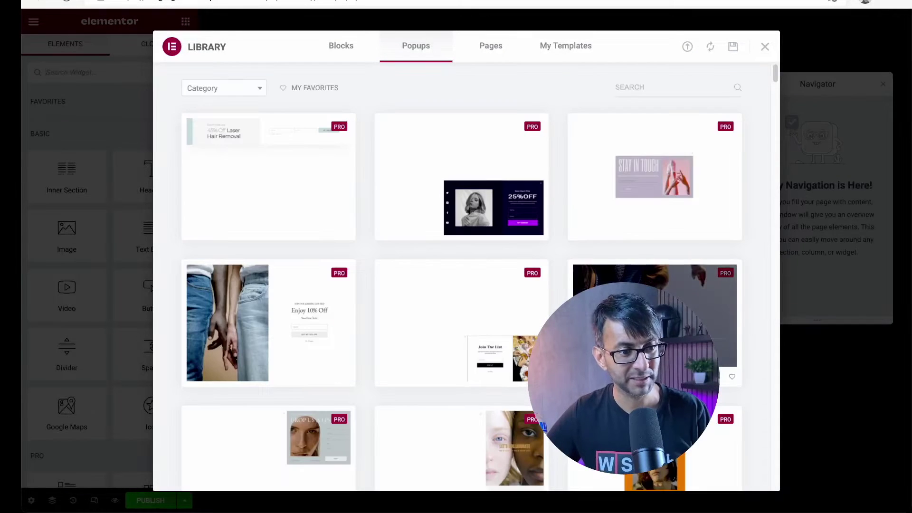
# Step: Insert the 'Can't get enough?' subscribe design from the Popups library and close the Navigator
pyautogui.scroll(-10, 516, 425)
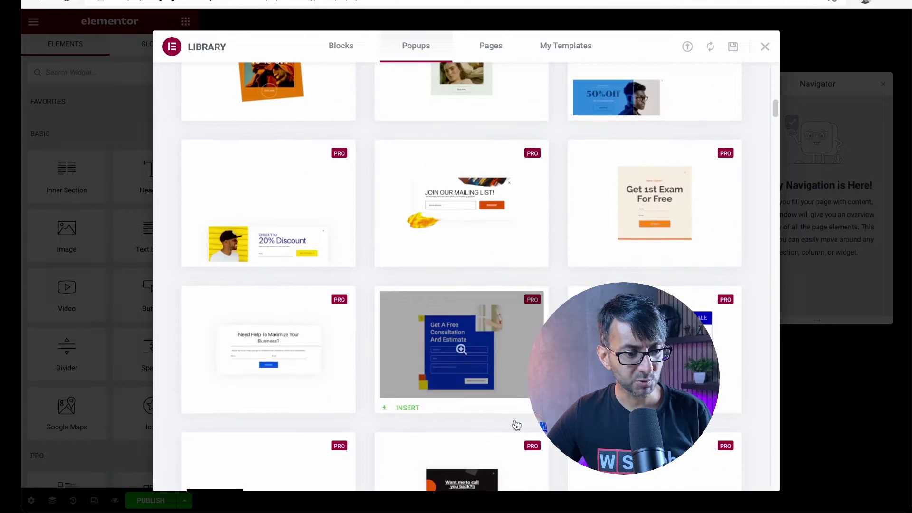
pyautogui.scroll(-8, 516, 424)
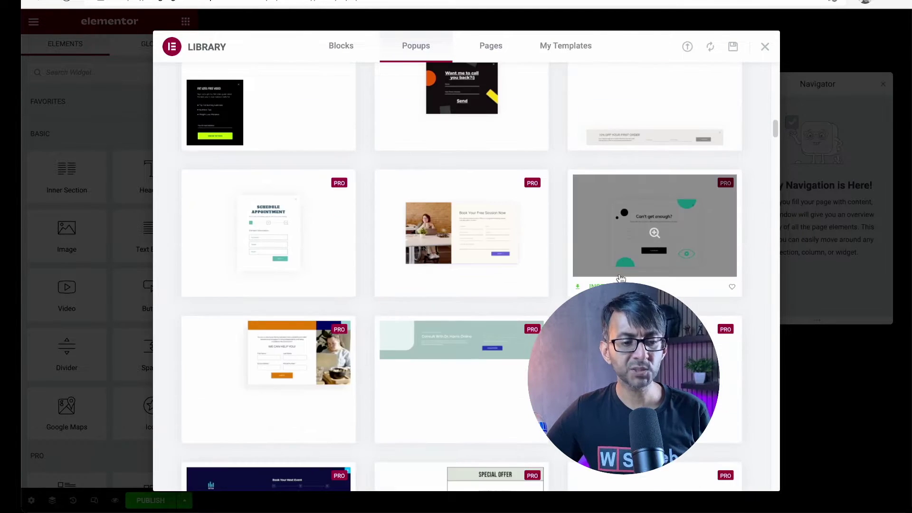
pyautogui.click(654, 233)
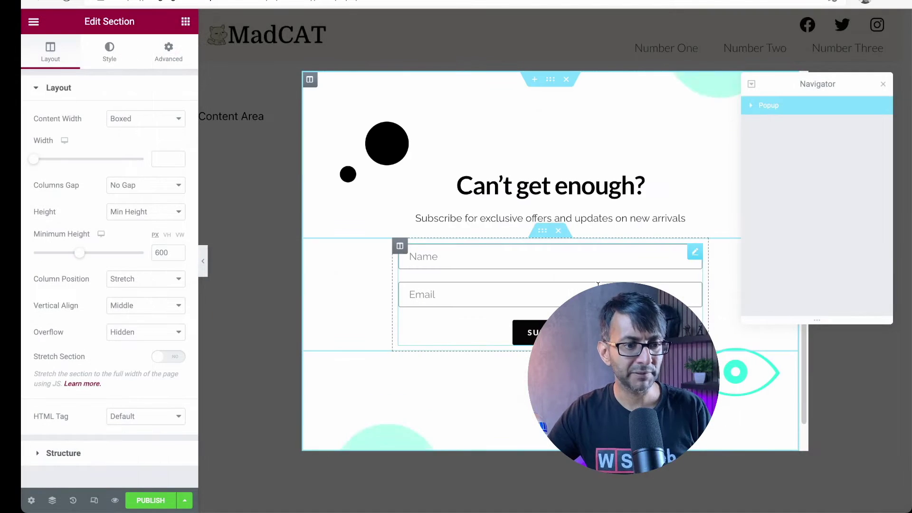
pyautogui.click(882, 86)
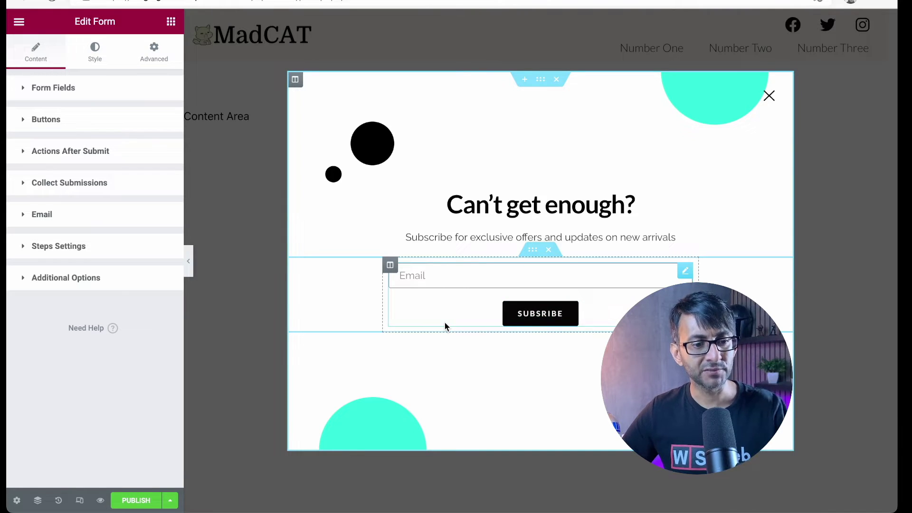
# Step: Publish the popup via Save & Close, leaving it without any display conditions
pyautogui.click(136, 501)
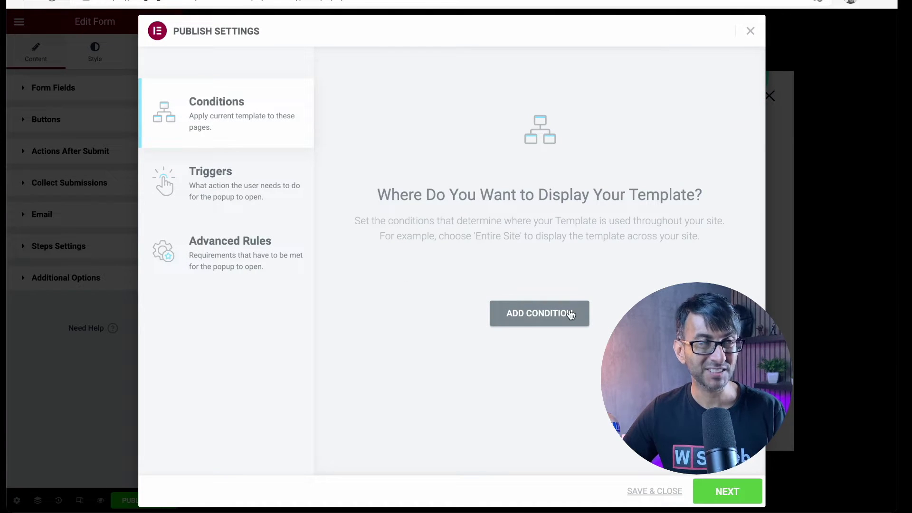
pyautogui.click(570, 314)
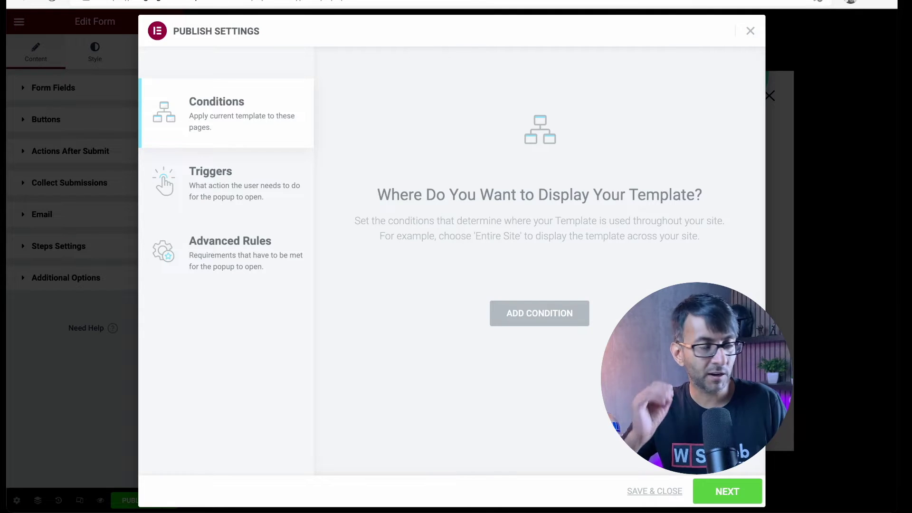
pyautogui.click(664, 494)
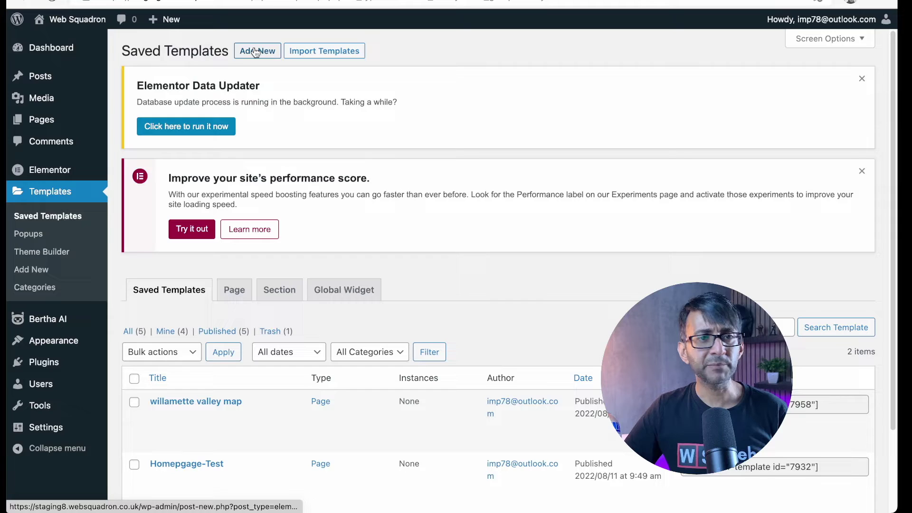
# Step: Add another Popup-type template and name it Pop02
pyautogui.click(257, 51)
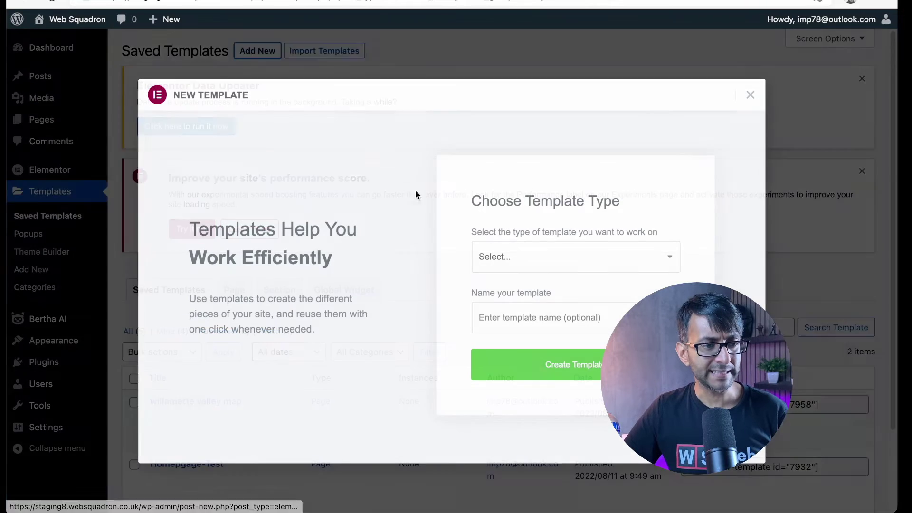
pyautogui.click(526, 258)
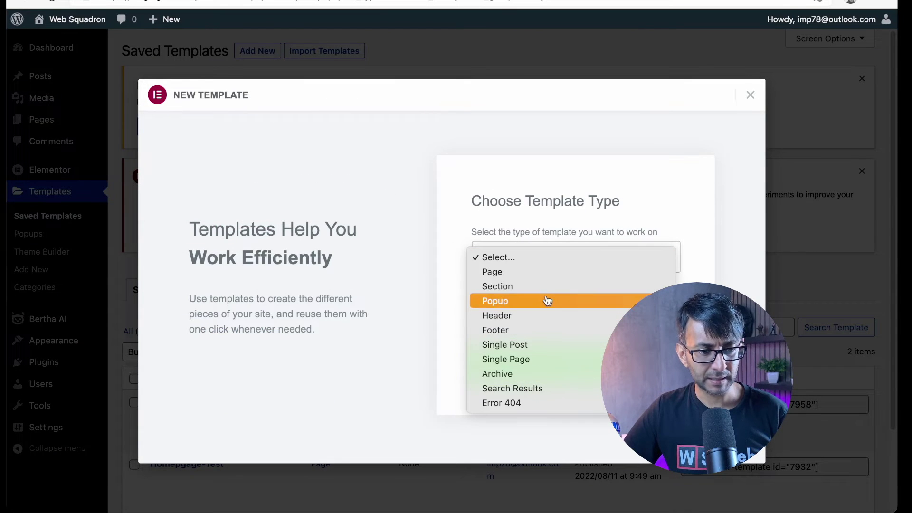
pyautogui.click(546, 301)
pyautogui.click(515, 326)
pyautogui.write('P')
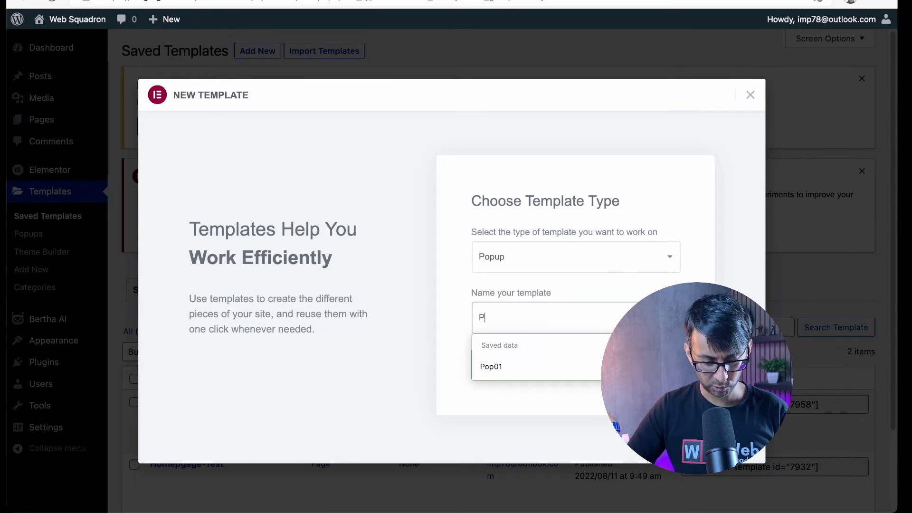
pyautogui.write('op02')
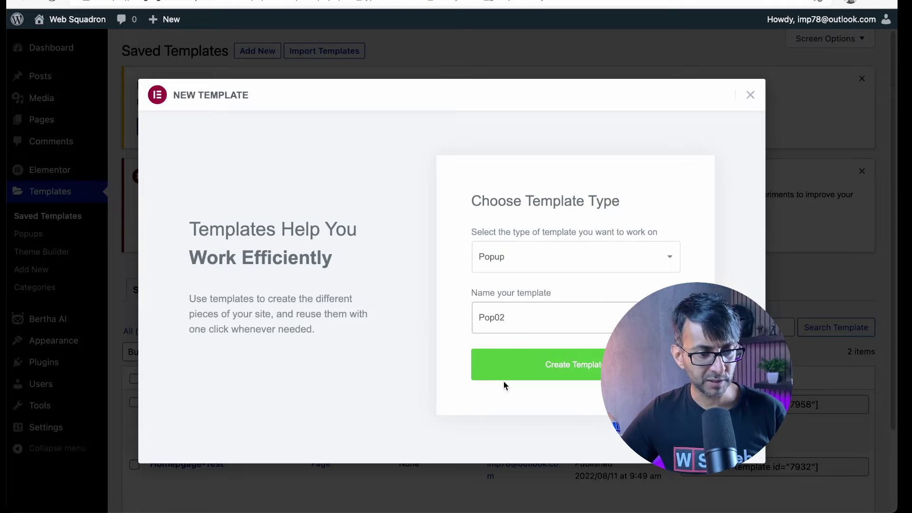
# Step: Create Pop02 and insert the 'Enjoy 10% Off' mailing-list design
pyautogui.click(556, 368)
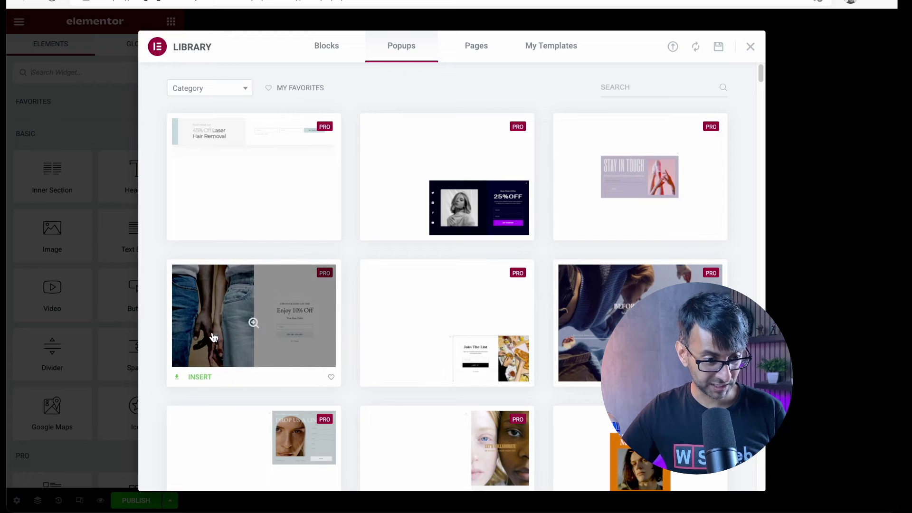
pyautogui.click(198, 377)
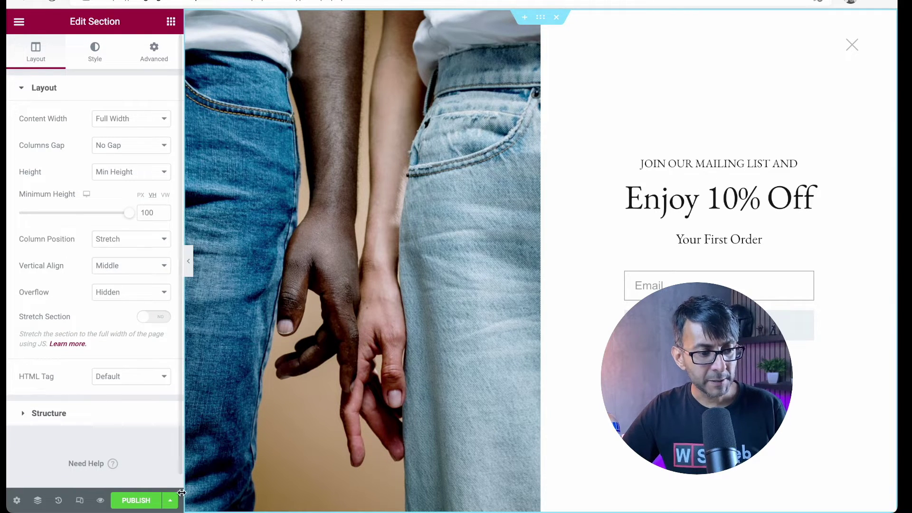
pyautogui.click(136, 500)
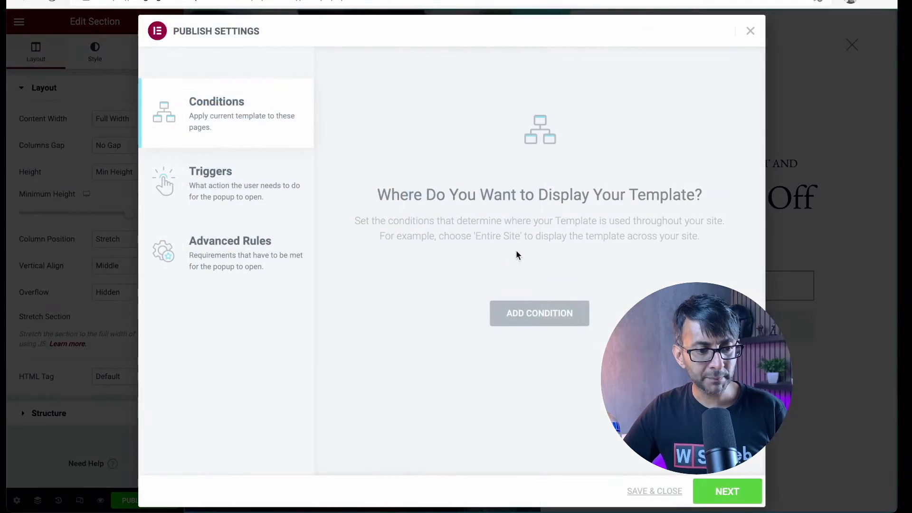
# Step: Save and publish the 'Enjoy 10% Off' popup, then select Pop01's Newsletter subscribe form
pyautogui.click(661, 496)
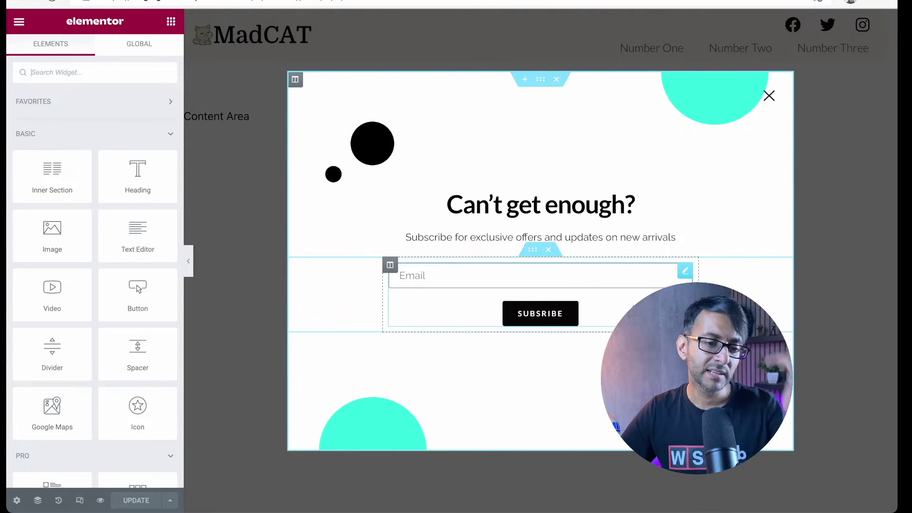
pyautogui.click(591, 313)
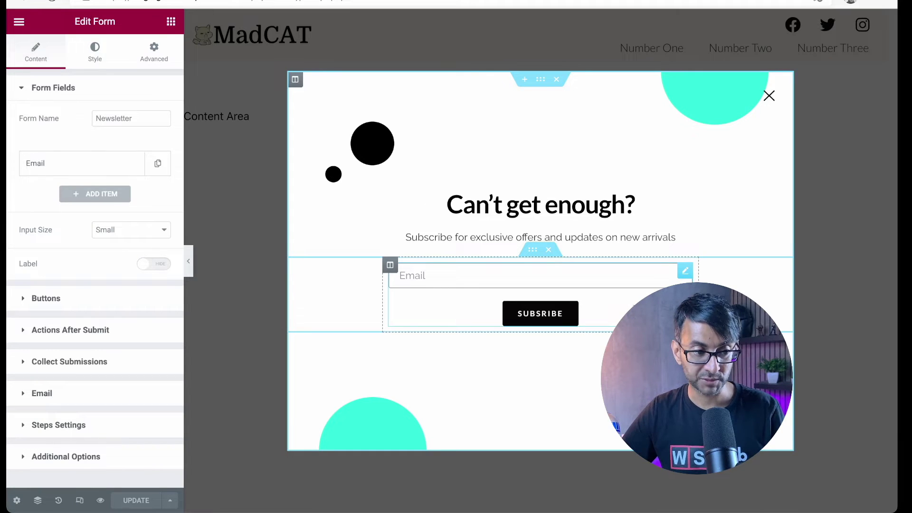
# Step: Add a Popup action to the form's Actions After Submit
pyautogui.click(89, 331)
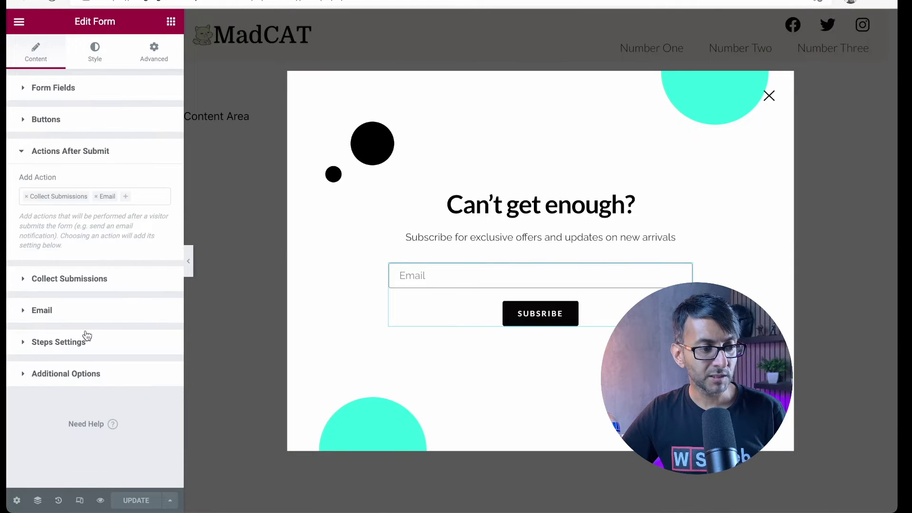
pyautogui.click(126, 198)
pyautogui.moveTo(166, 214); pyautogui.dragTo(160, 306)
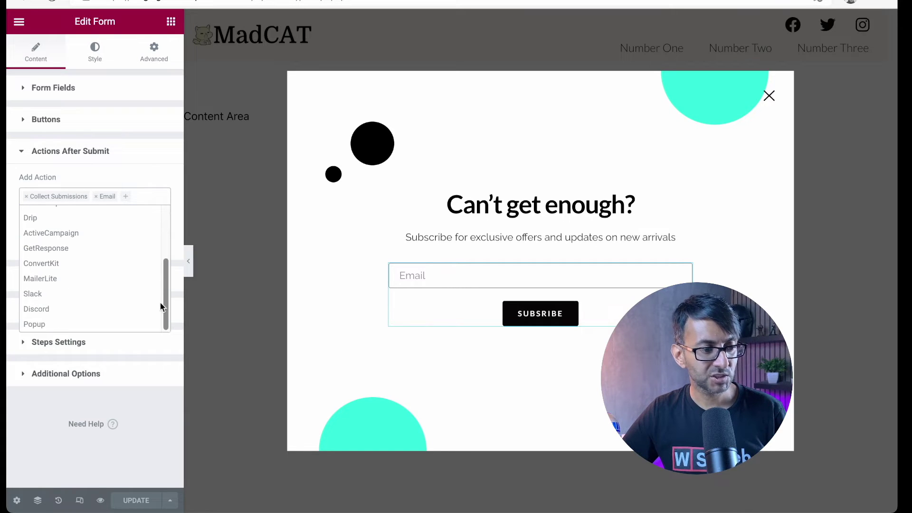
pyautogui.click(55, 325)
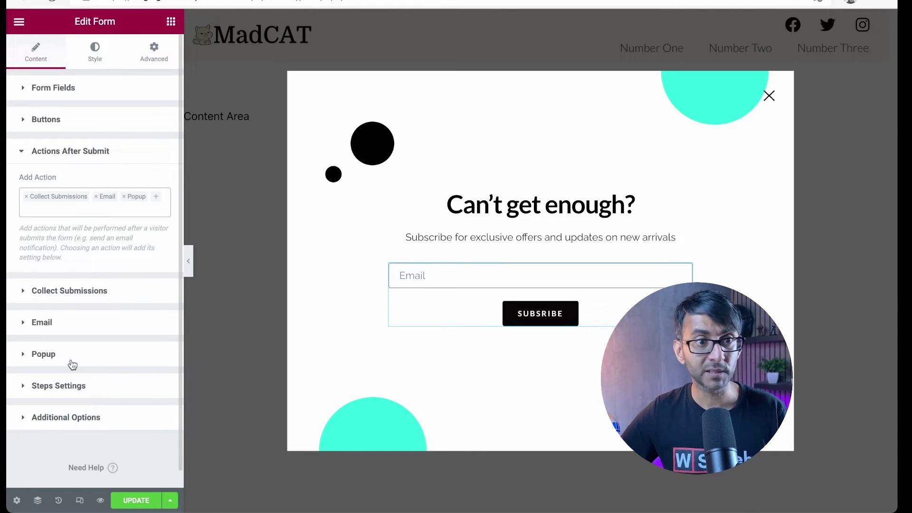
# Step: Set the Popup action to Open Popup targeting Pop02, and save
pyautogui.click(32, 357)
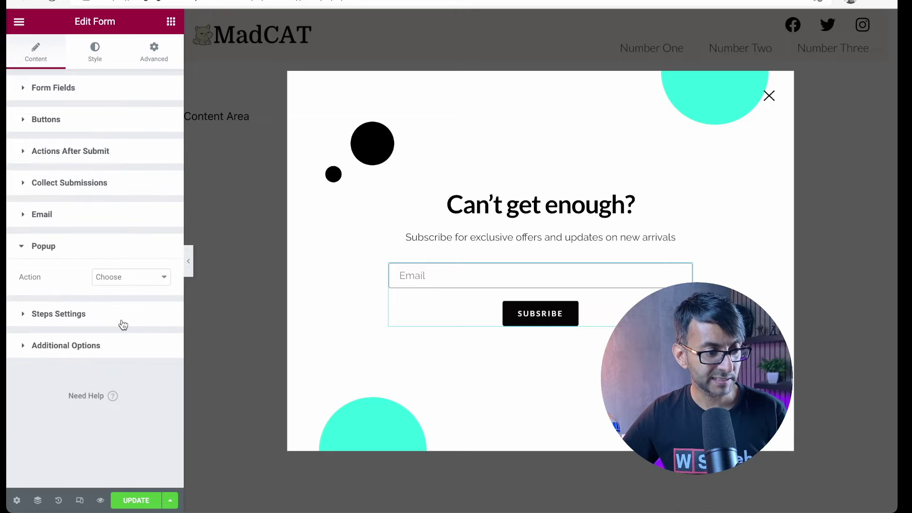
pyautogui.click(129, 282)
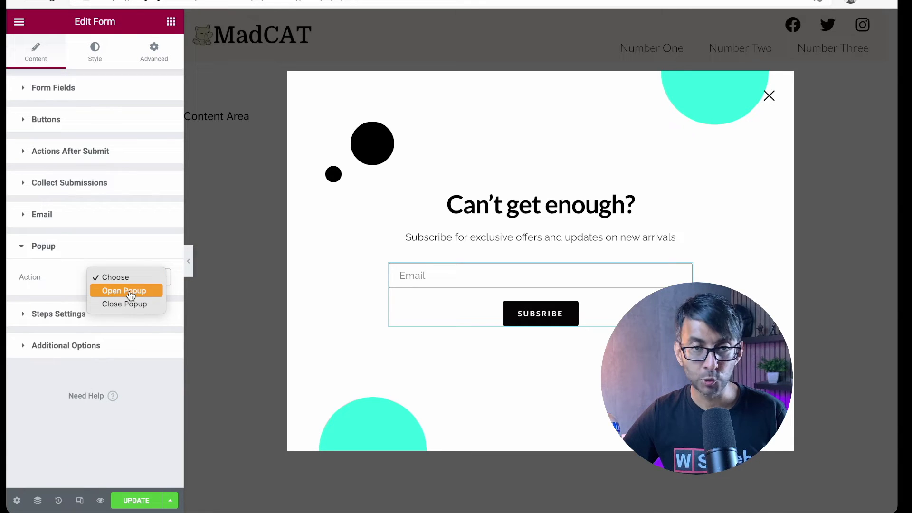
pyautogui.click(131, 295)
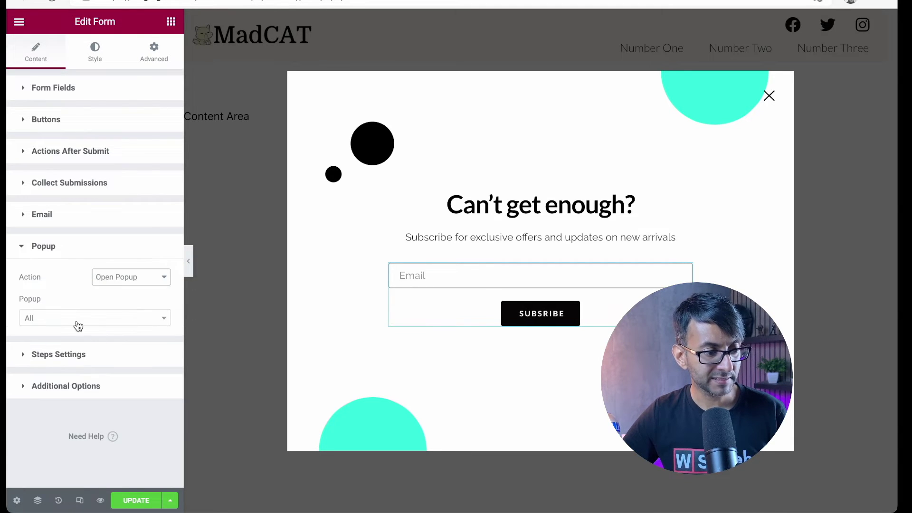
pyautogui.click(83, 319)
pyautogui.write('Pop02')
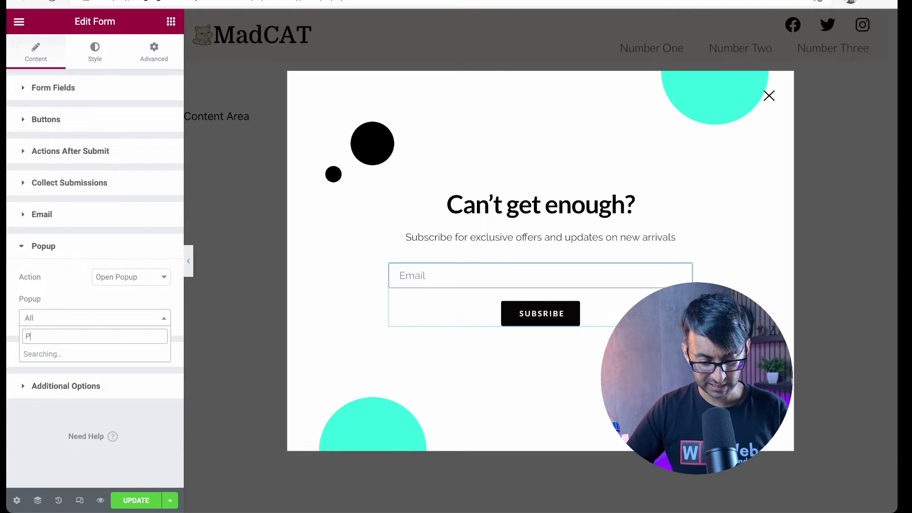
pyautogui.click(71, 359)
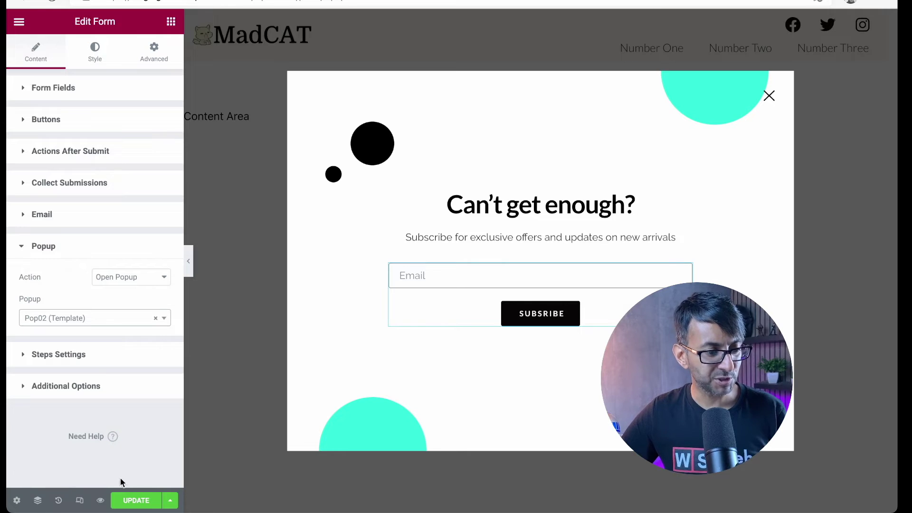
pyautogui.click(137, 505)
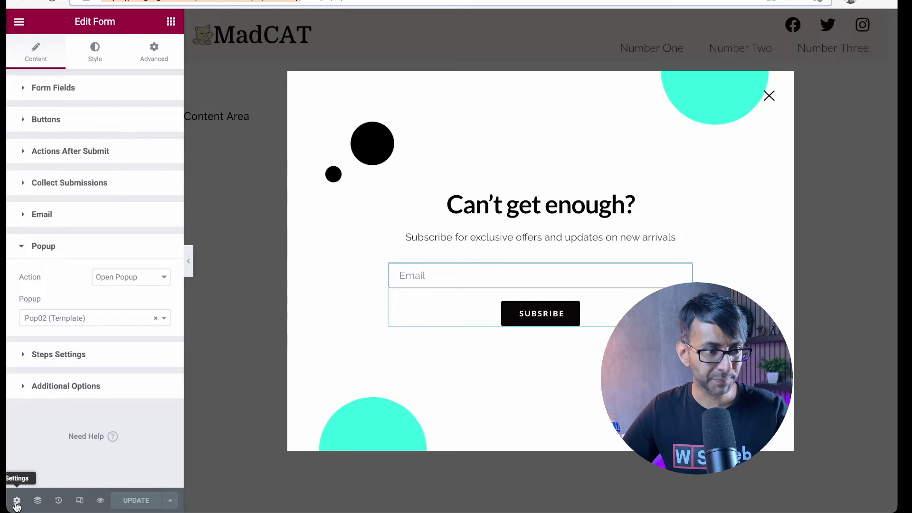
# Step: Turn Avoid Multiple Popups to Yes in the popup's Advanced settings and dismiss the notice
pyautogui.click(16, 501)
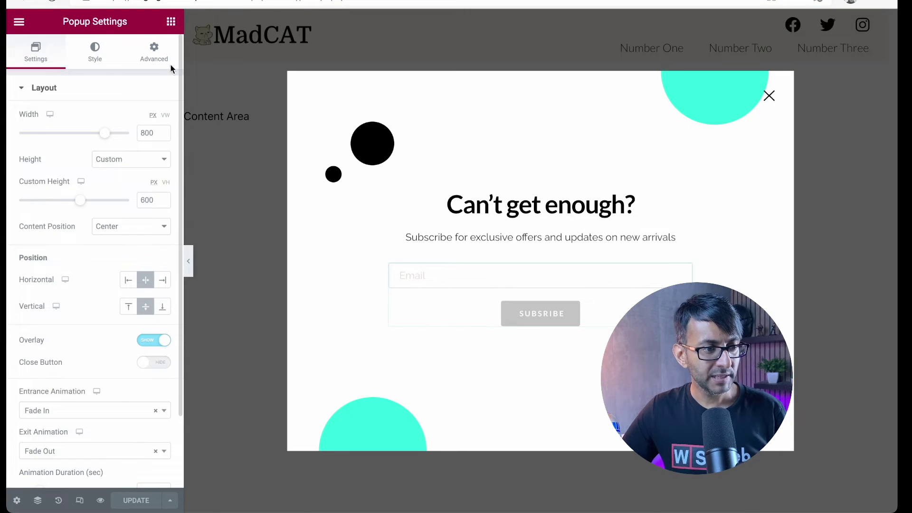
pyautogui.click(150, 57)
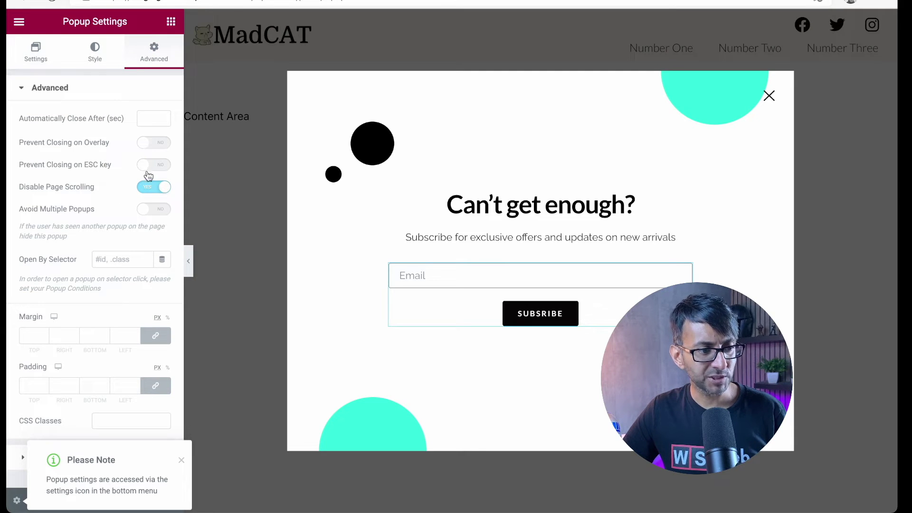
pyautogui.click(157, 211)
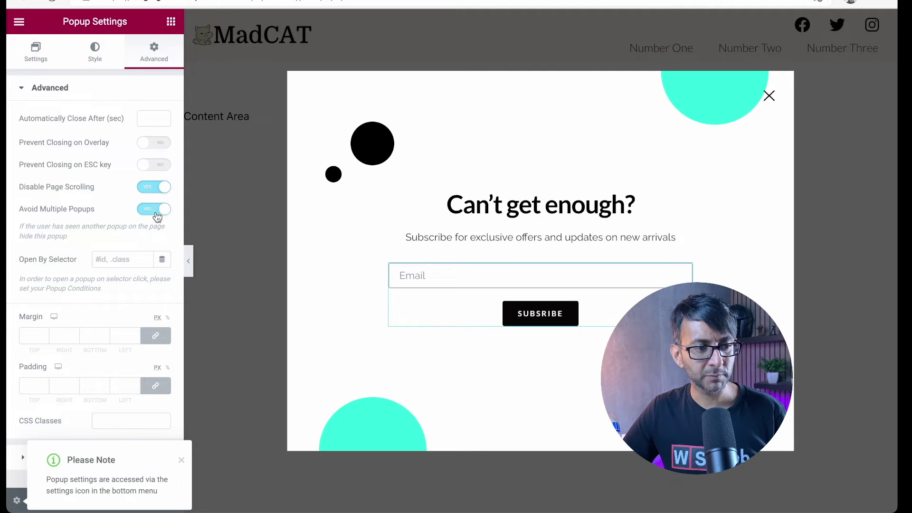
pyautogui.click(180, 460)
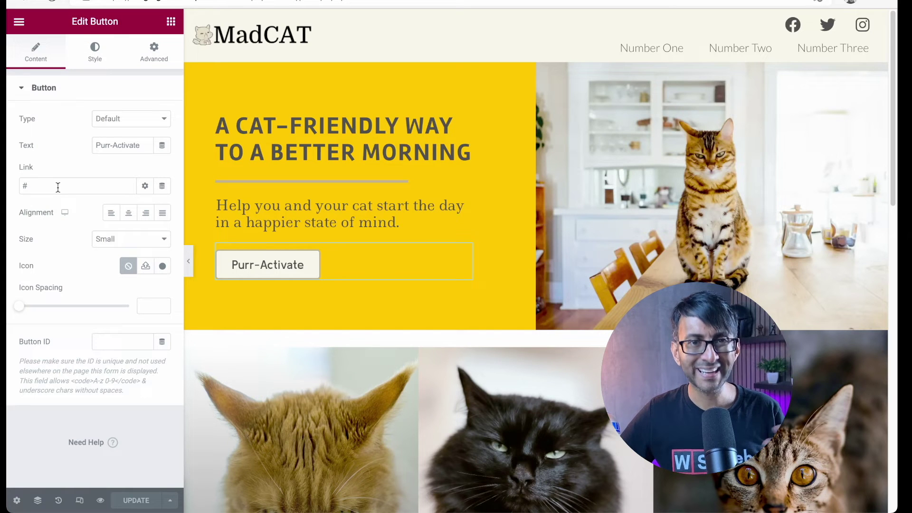
# Step: Set the Purr-Activate button's link to a Popup dynamic tag opening Pop01, then update the page
pyautogui.click(162, 186)
pyautogui.scroll(-5, 98, 261)
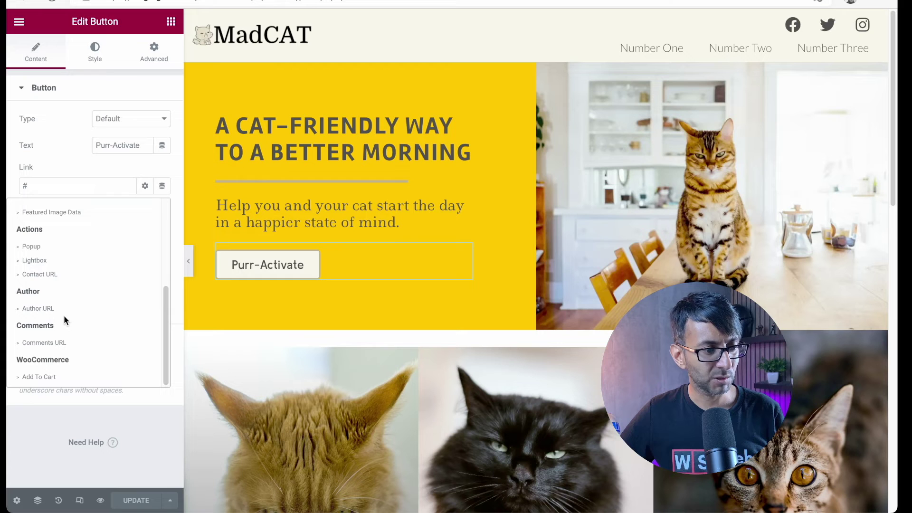
pyautogui.click(66, 246)
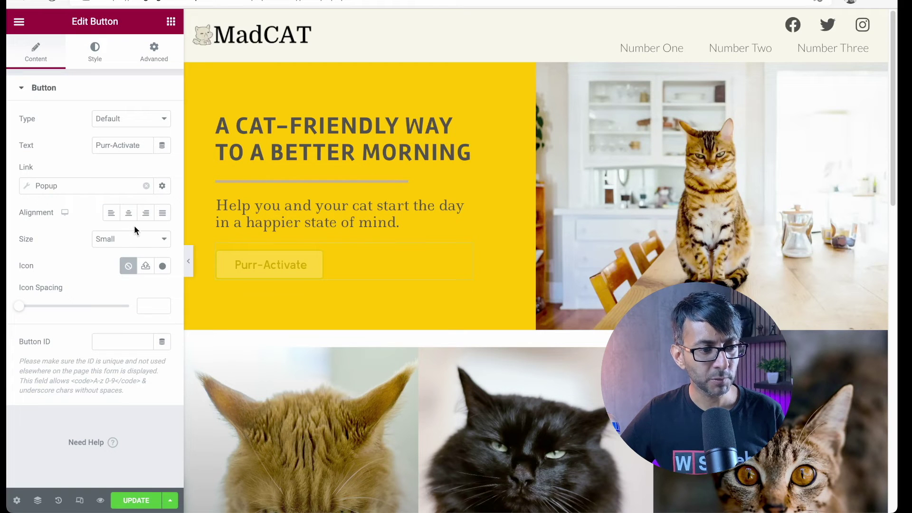
pyautogui.click(29, 186)
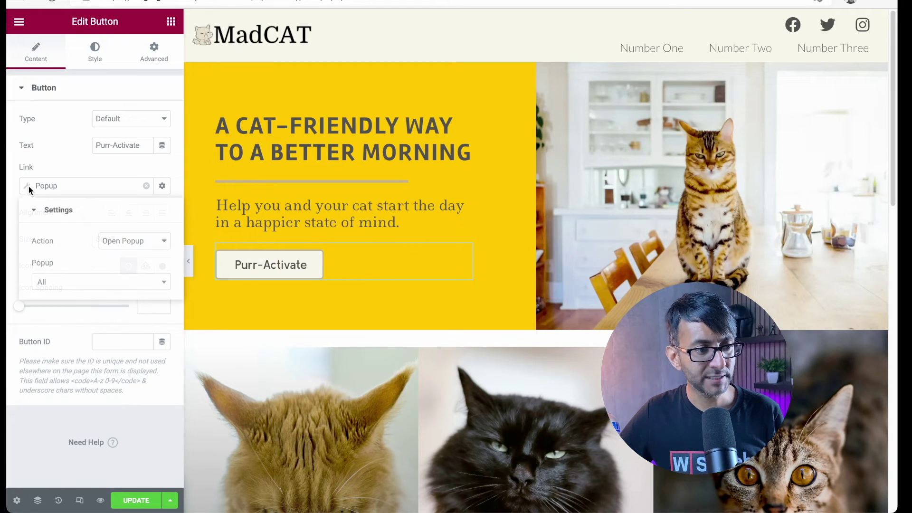
pyautogui.click(113, 282)
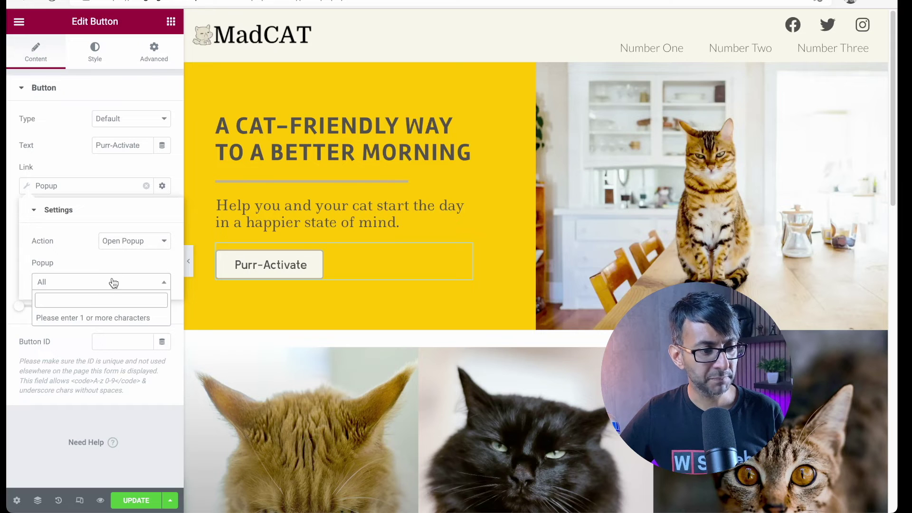
pyautogui.write('Pop01')
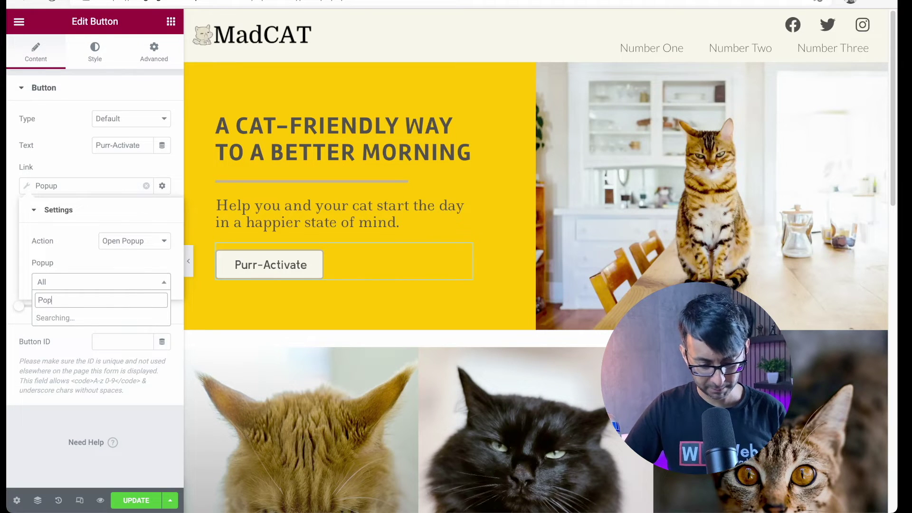
pyautogui.click(65, 318)
pyautogui.click(142, 500)
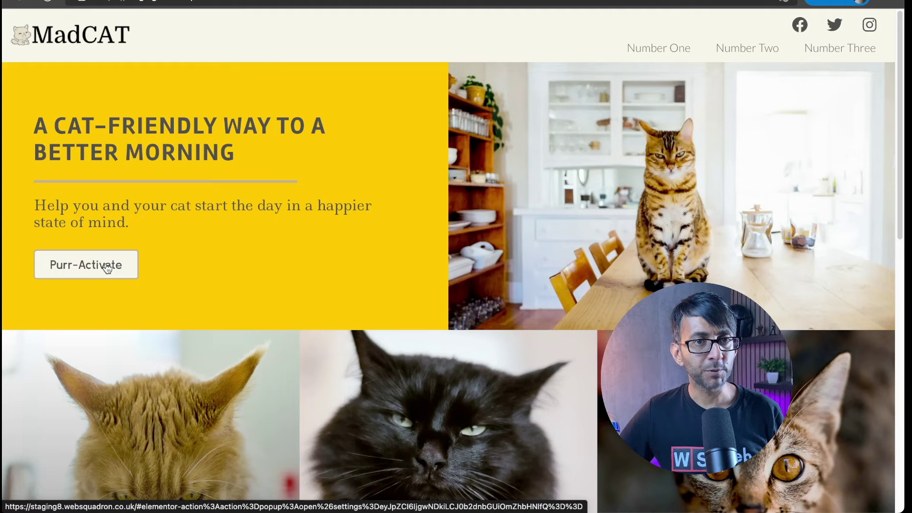
# Step: On the live page, open the popup with Purr-Activate, enter an email address and subscribe
pyautogui.click(107, 268)
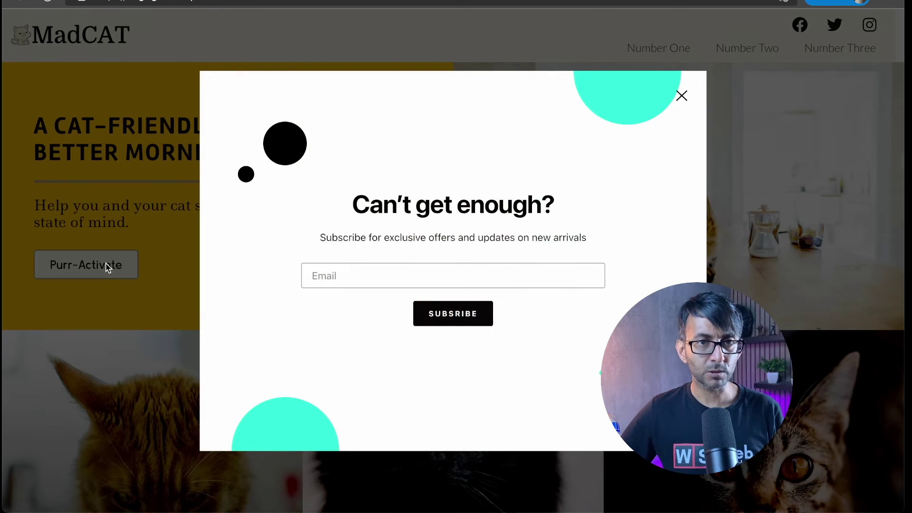
pyautogui.click(349, 280)
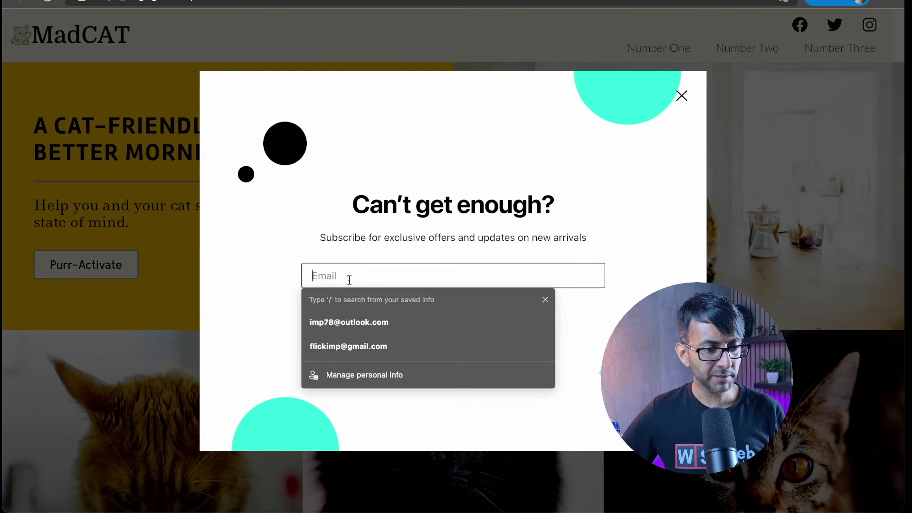
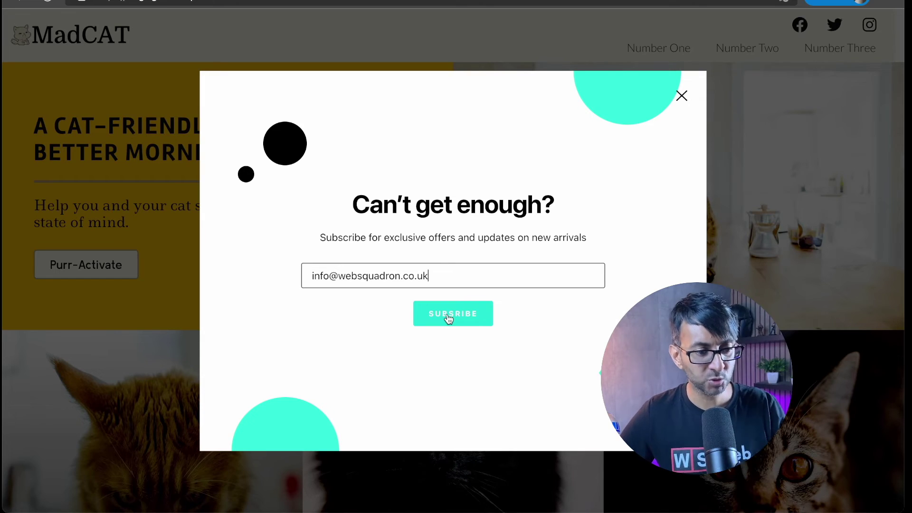
pyautogui.click(448, 317)
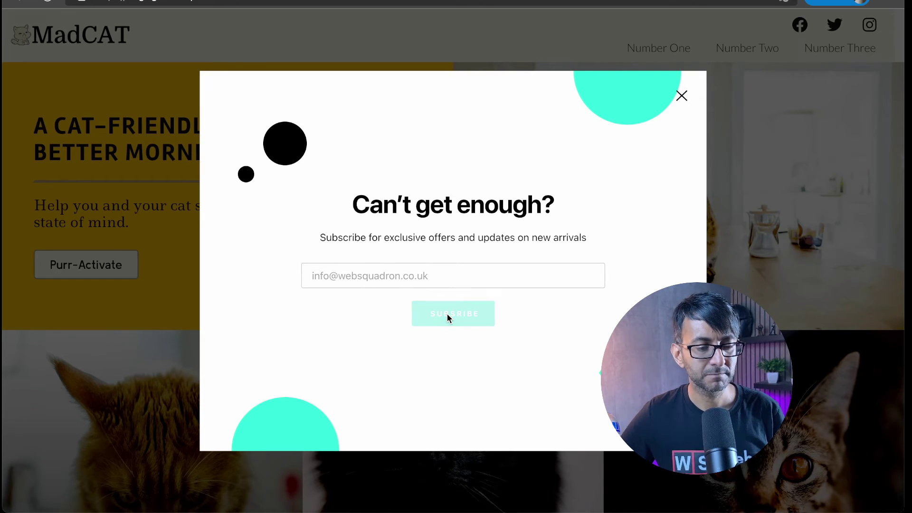